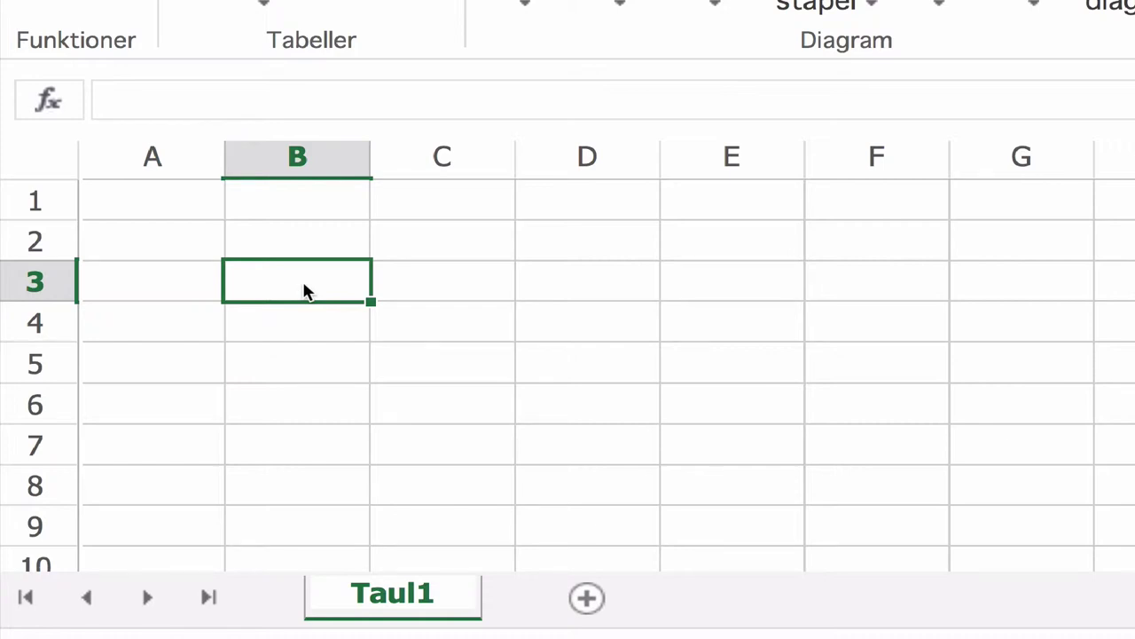
Step: Enter the value 1 in cell B3
type("1")
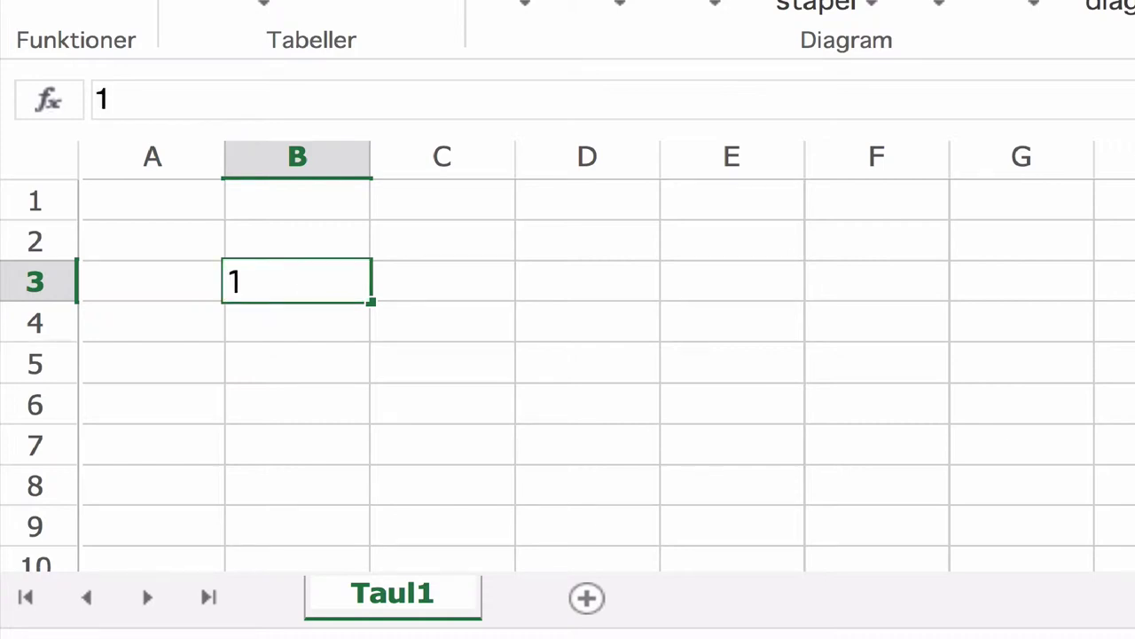
left_click(325, 355)
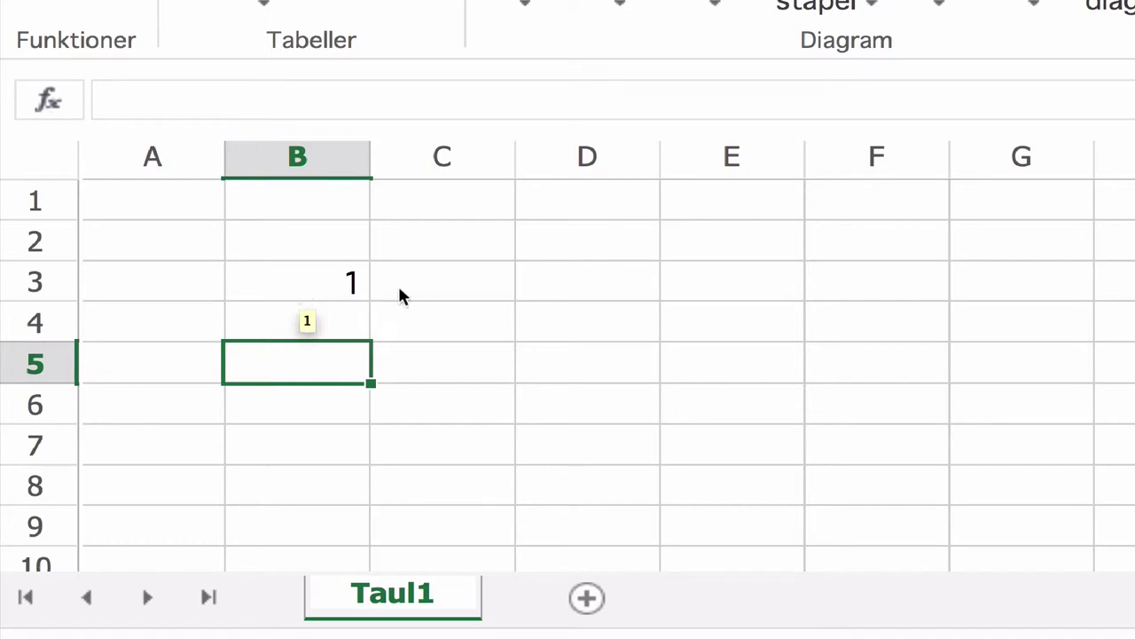
left_click(583, 282)
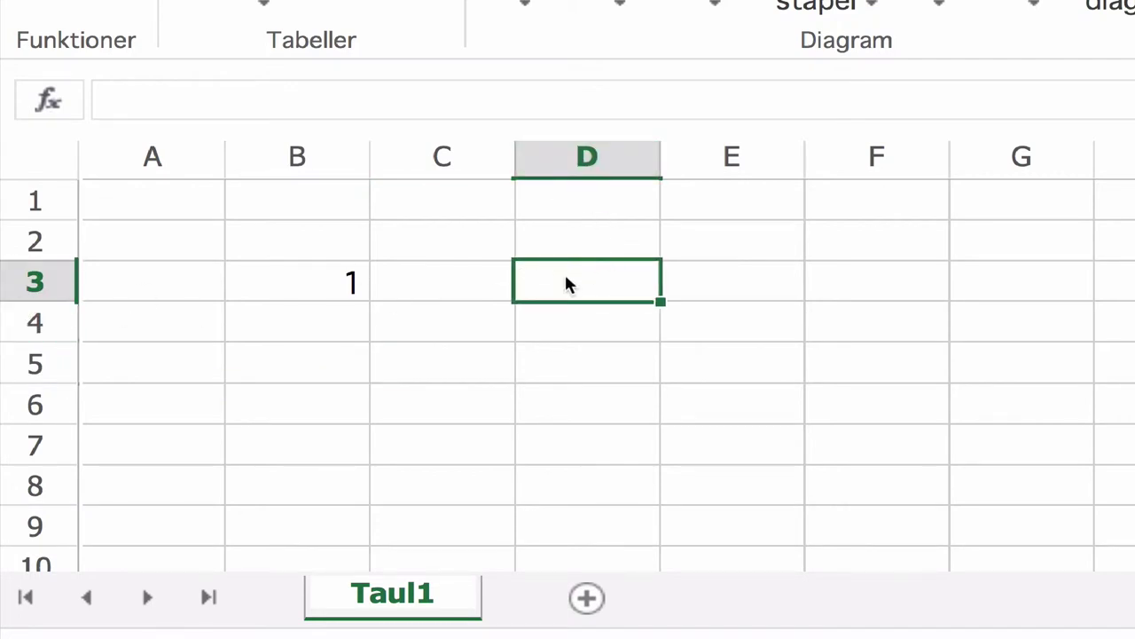
Step: Enter the formula =B3*3 in cell D3 so it shows 3
type("=")
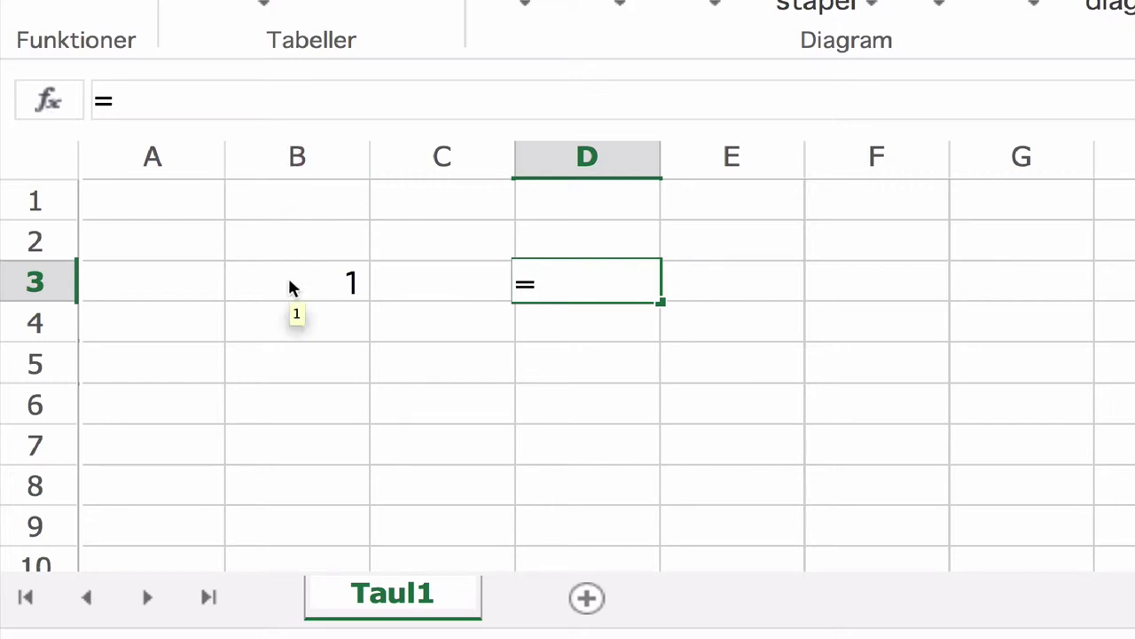
type("B3")
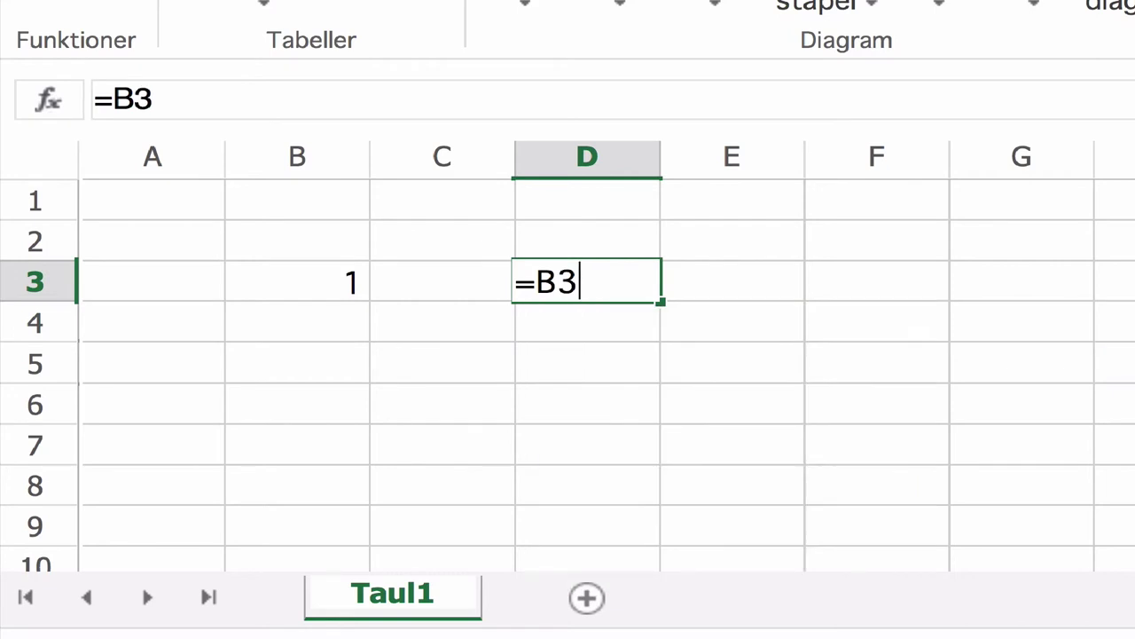
key("Return")
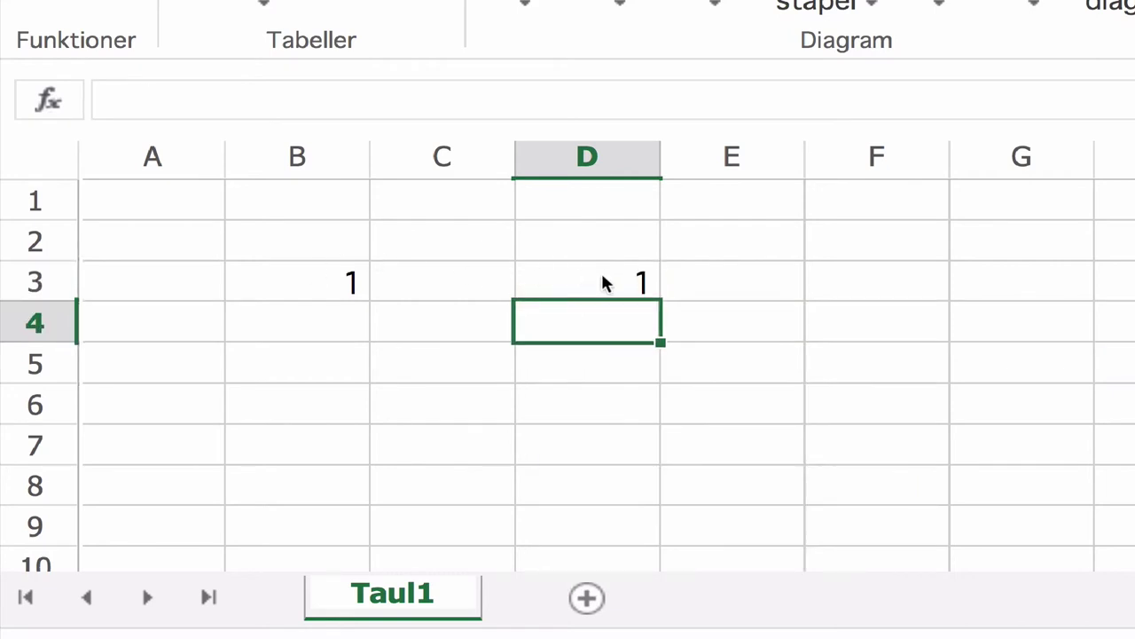
double_click(603, 278)
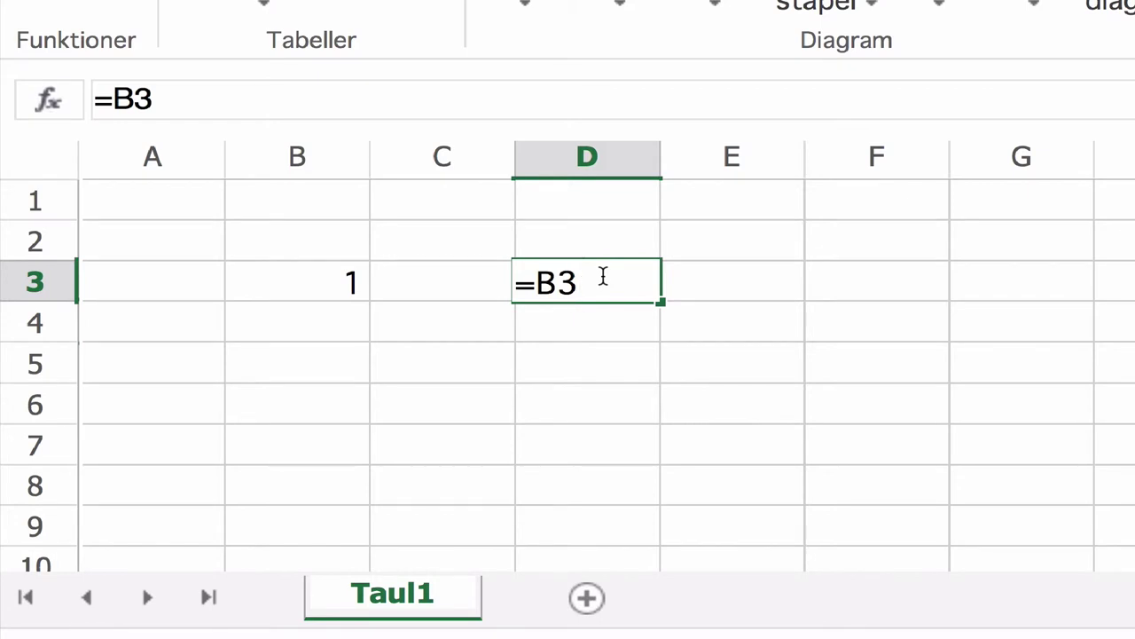
type("*")
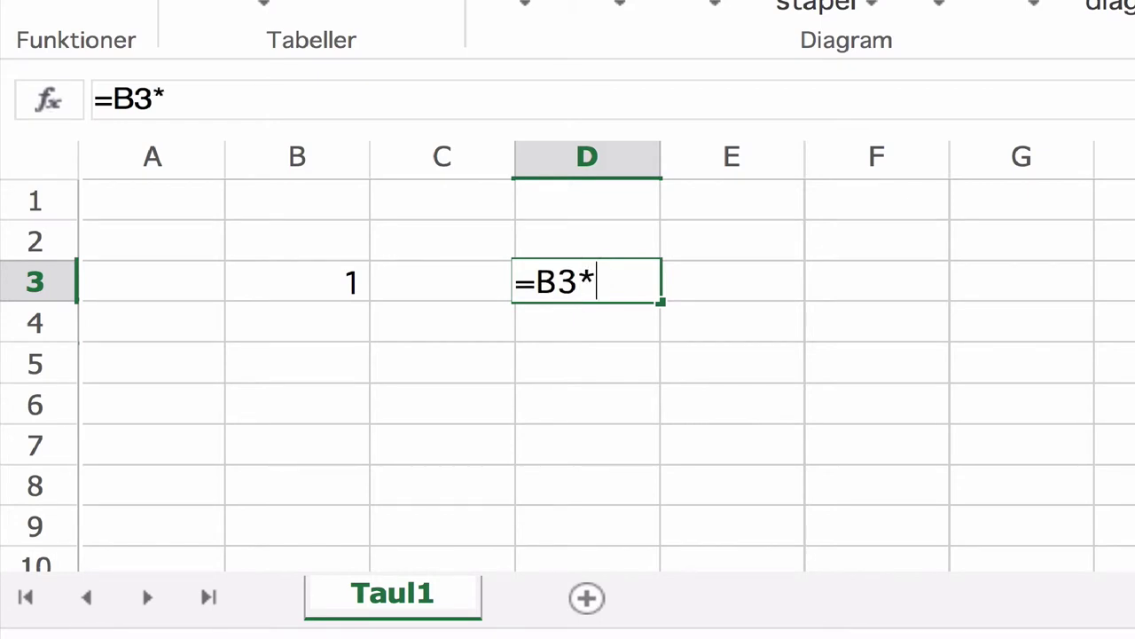
type("3")
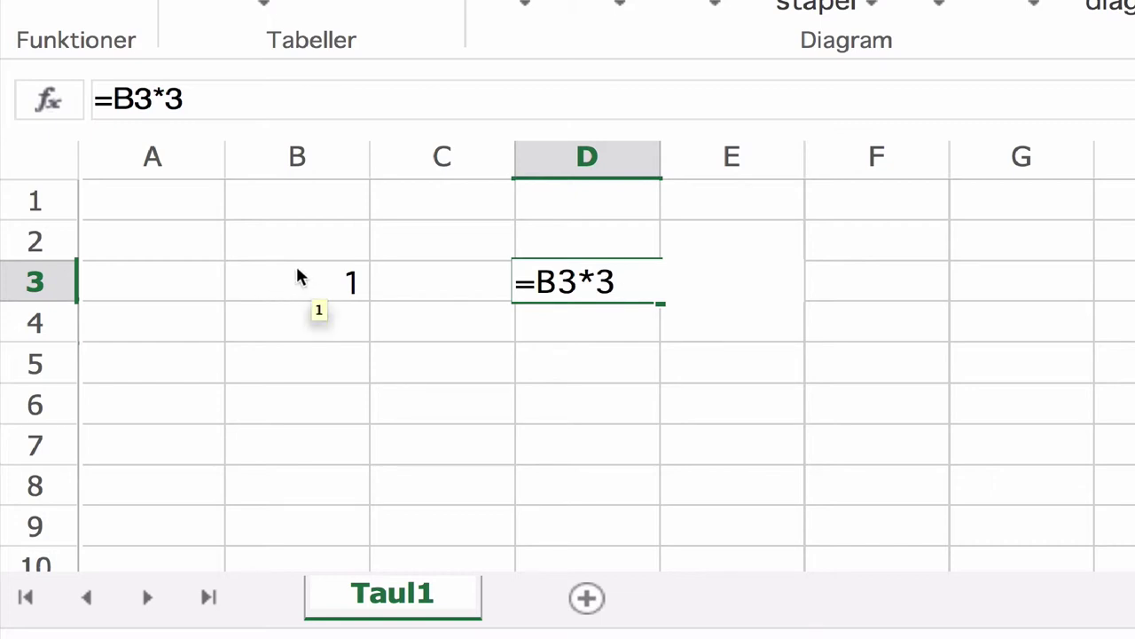
key("Return")
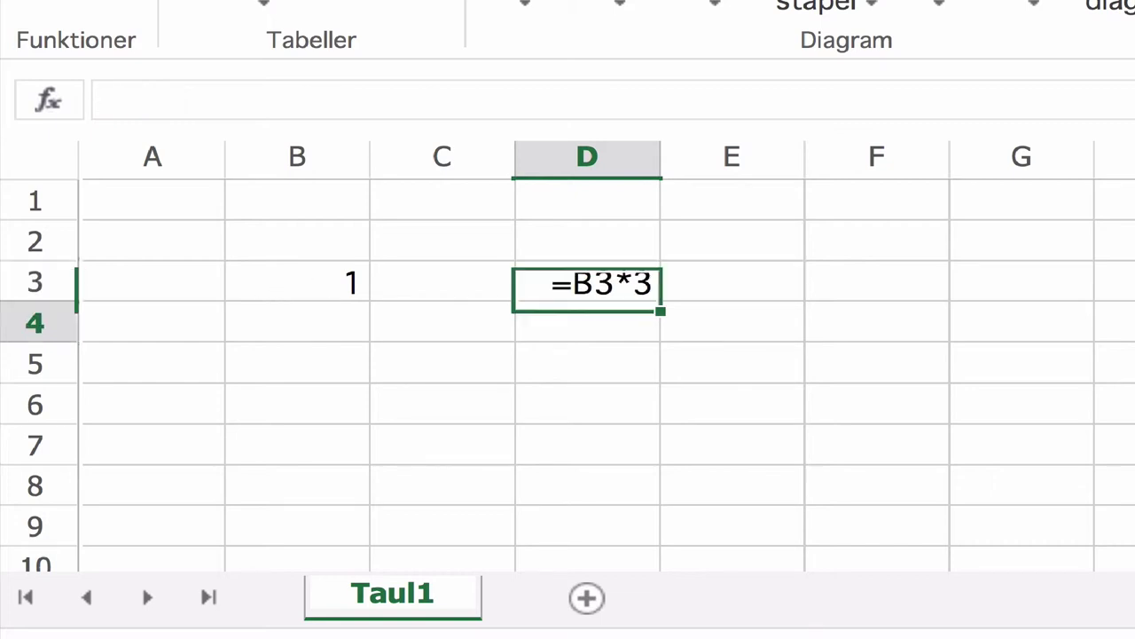
Step: Change B3 to 2 so D3 recalculates to 6
left_click(266, 282)
type("2")
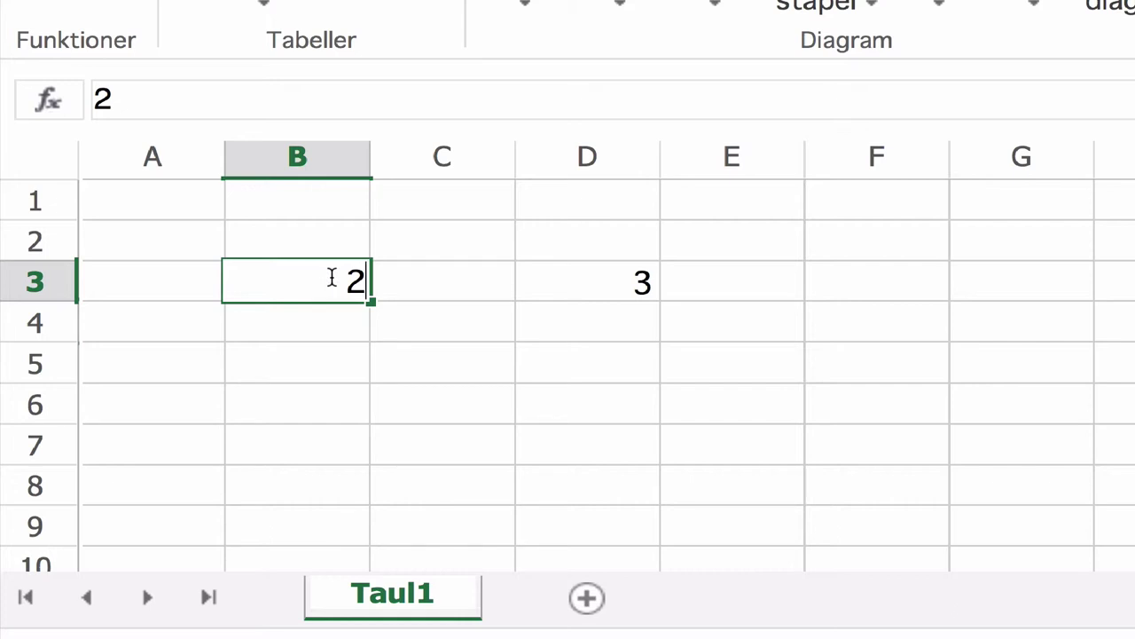
key("Tab")
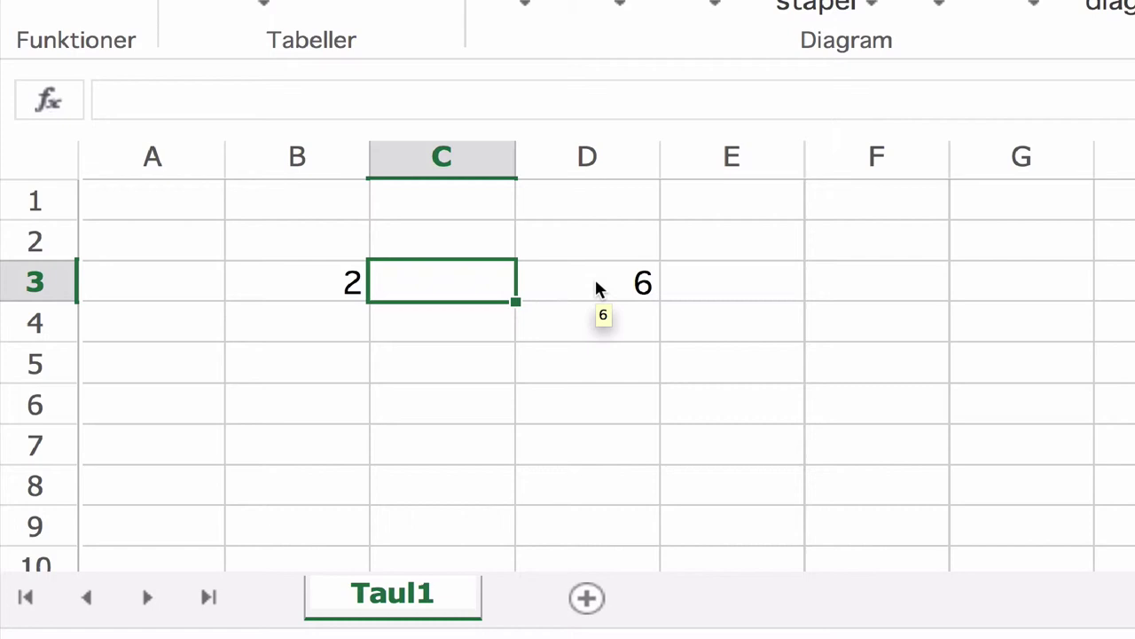
Step: Fill B4 to B7 with 2, 3, 5 and 6
left_click(316, 326)
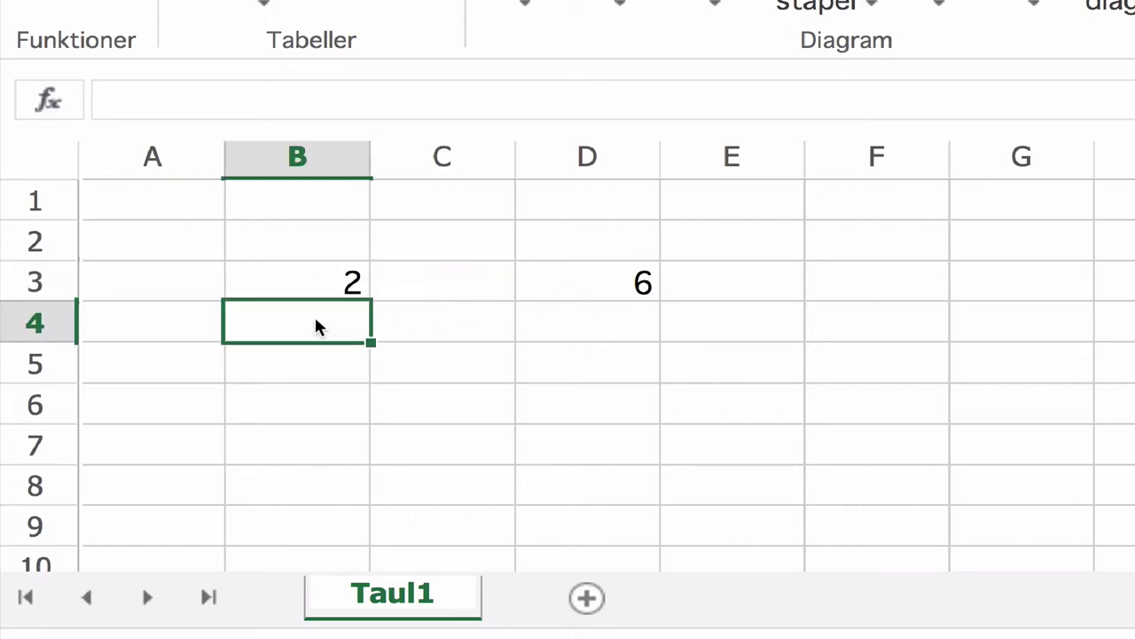
type("2 3 5 6")
key("Return")
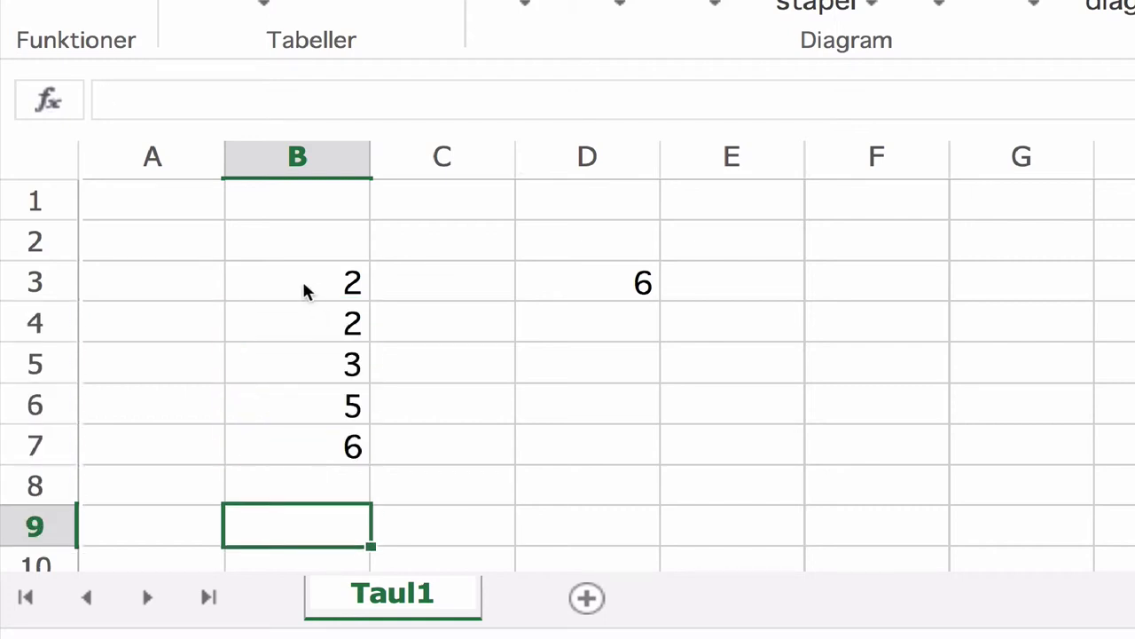
left_click(314, 488)
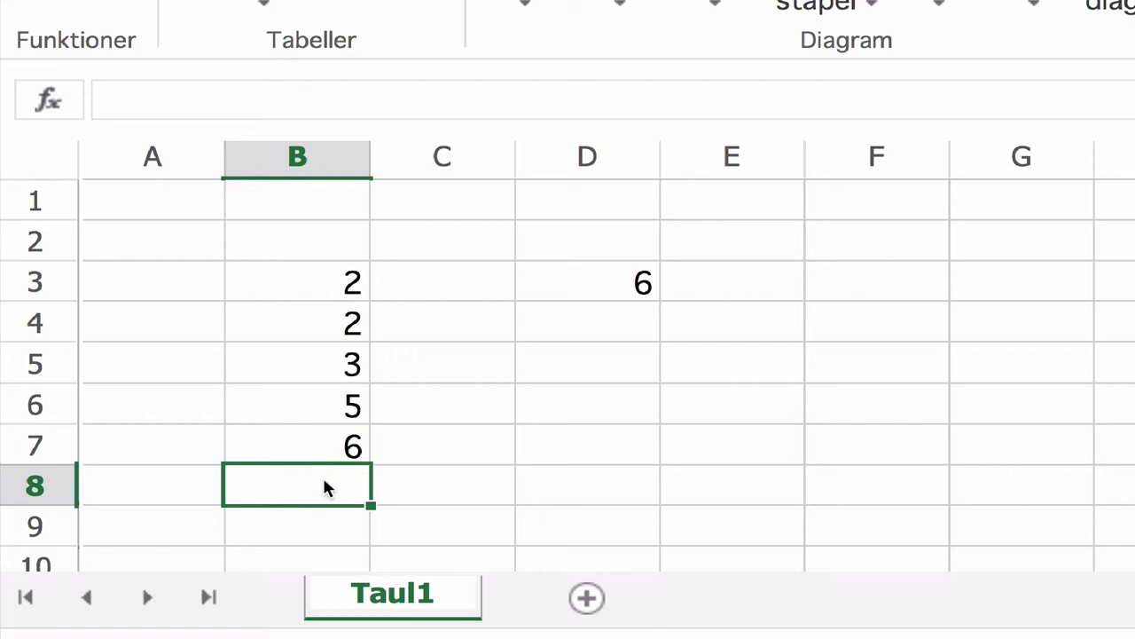
Step: Enter =SUMMA(B3:B7) in cell B8 to total the column
type("=")
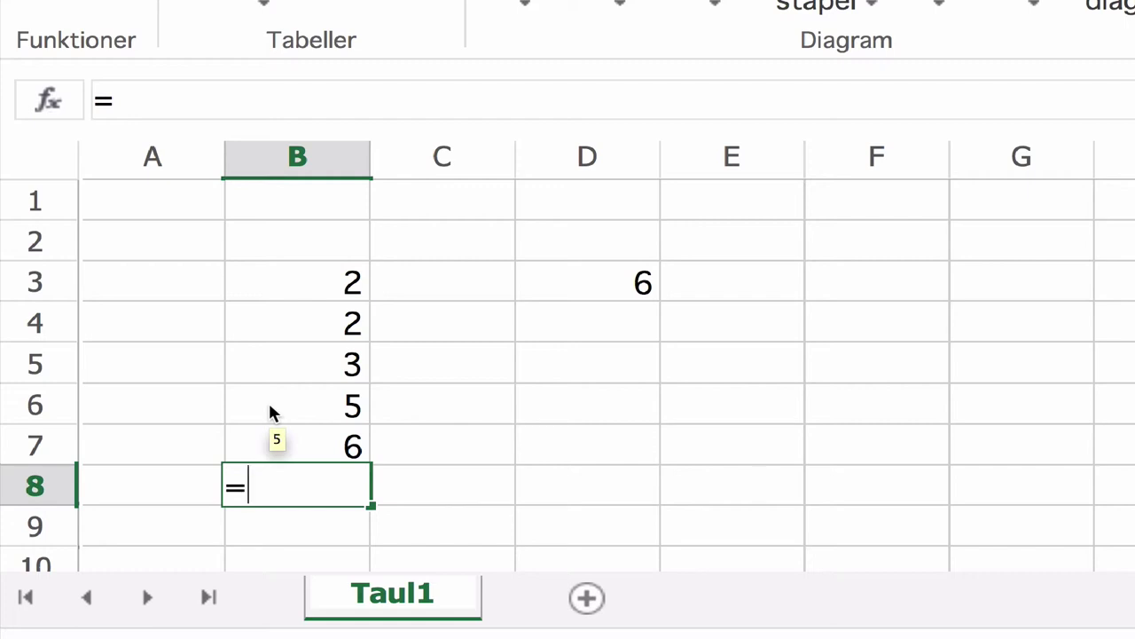
type("SUM")
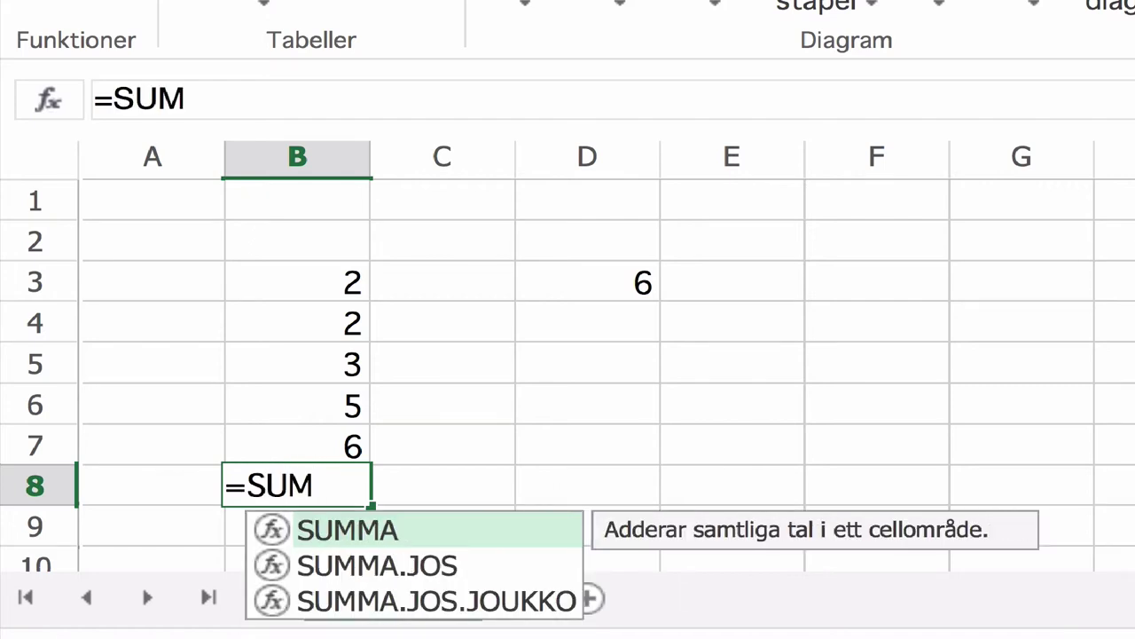
type("MA")
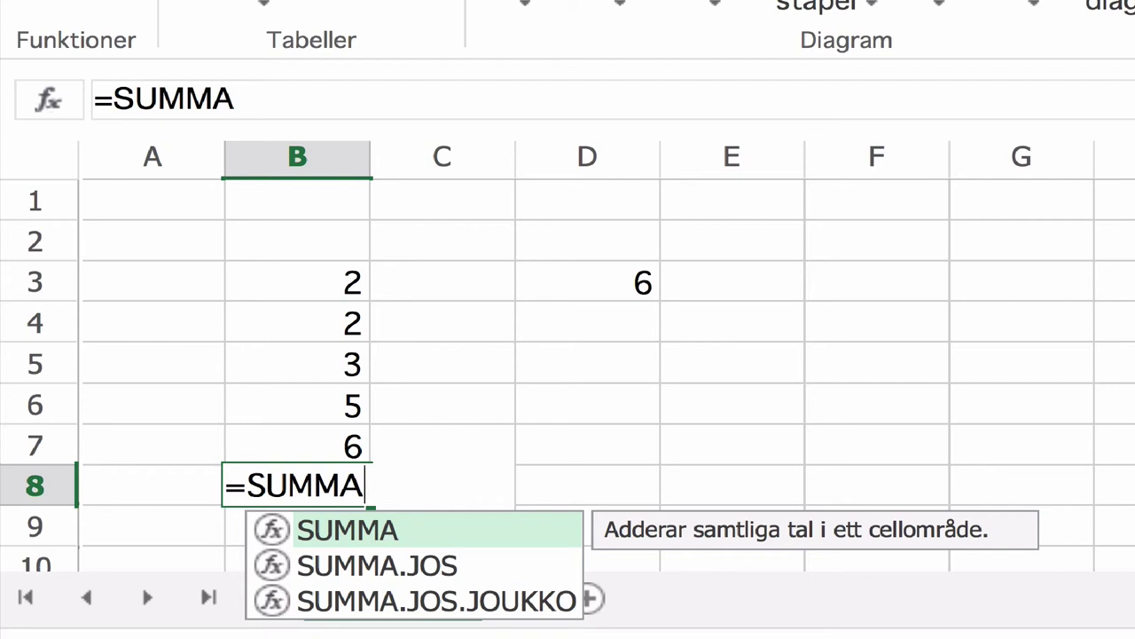
type("(")
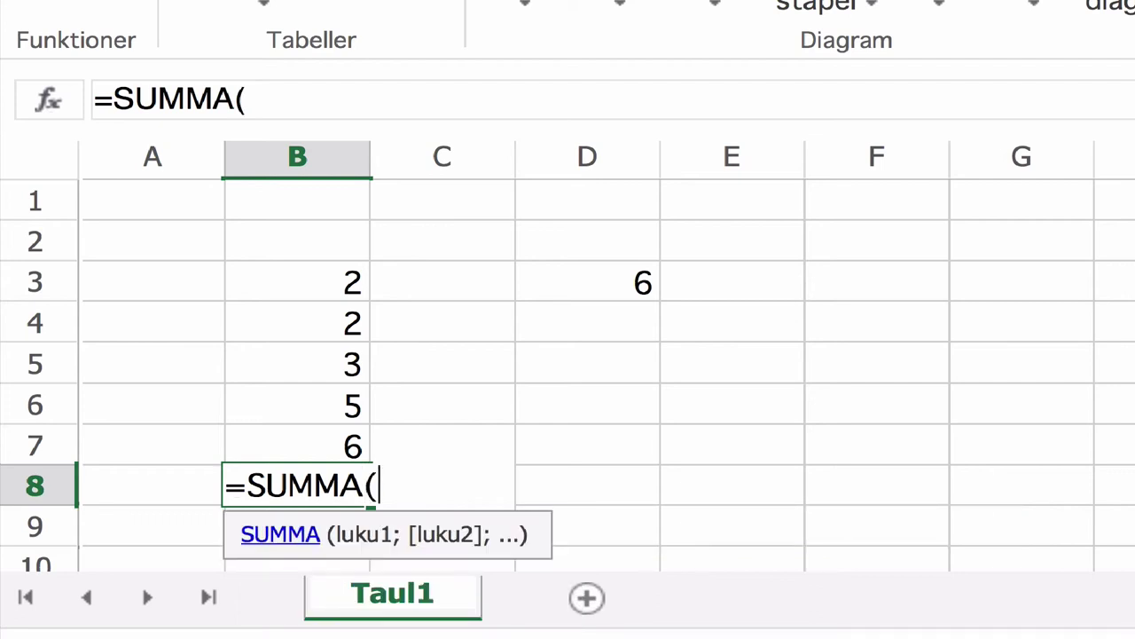
left_click_drag(280, 282, 294, 433)
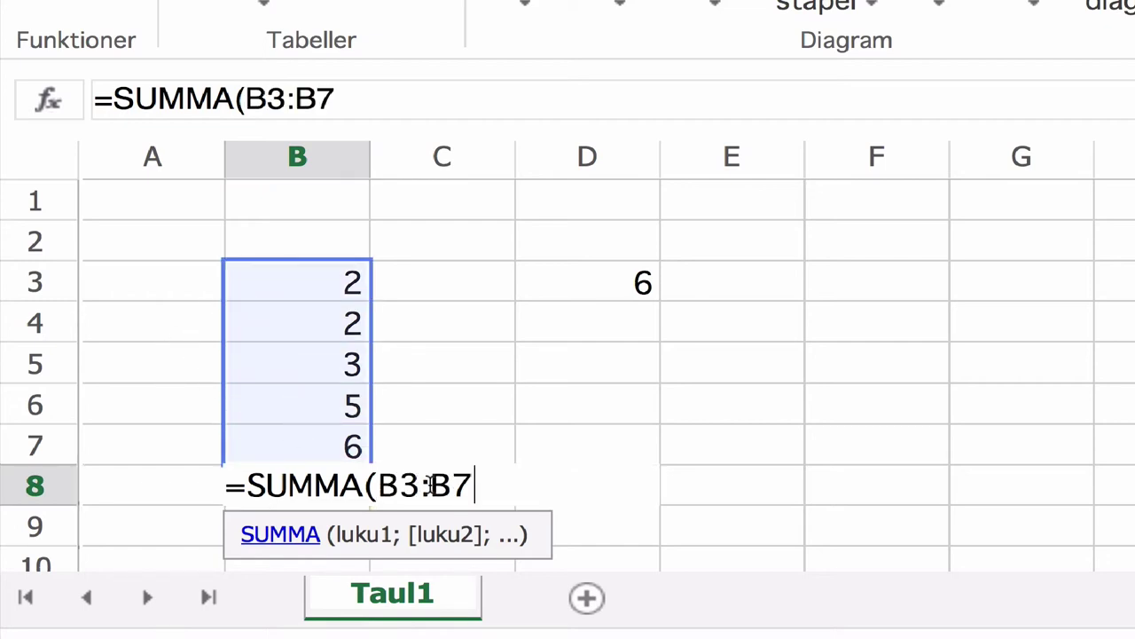
type(")")
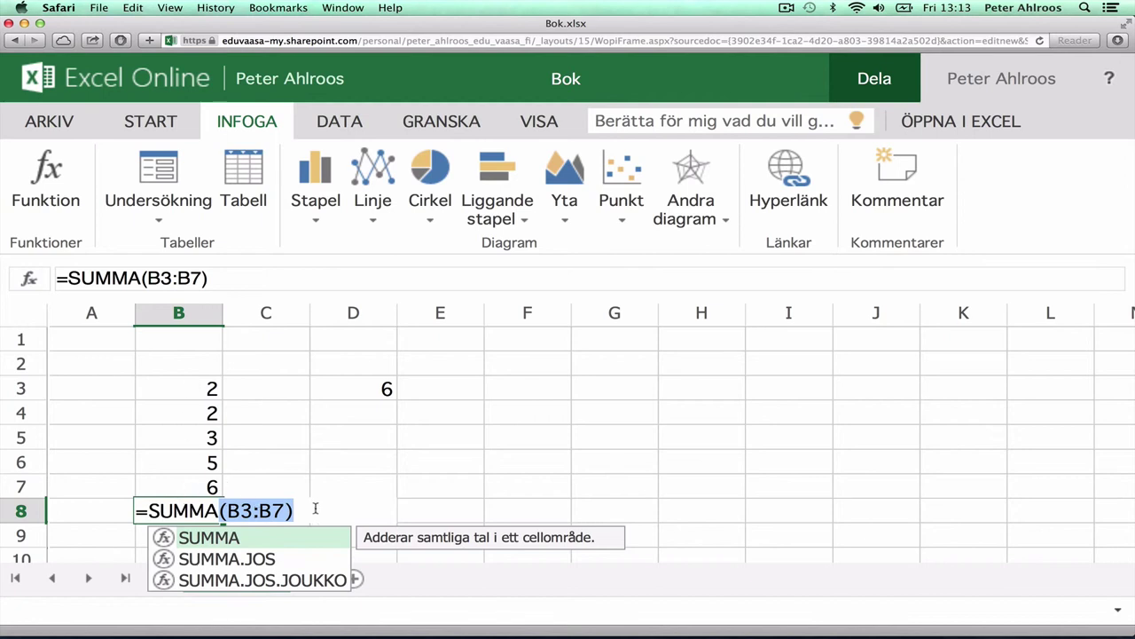
key("Return")
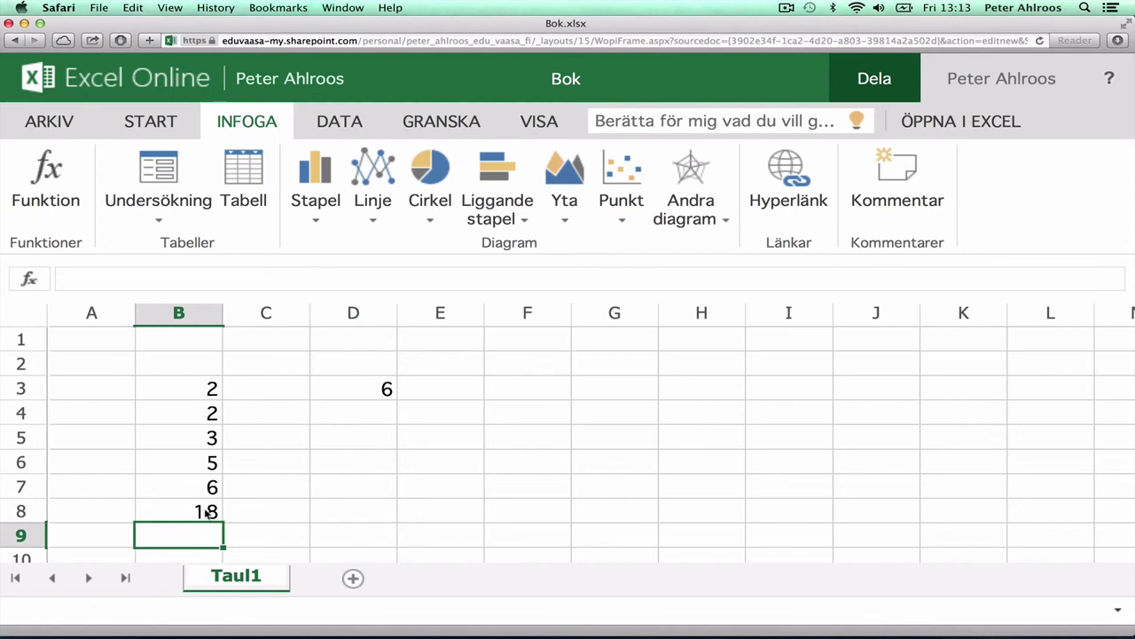
Step: Change B3 to 3 so D3 shows 9 and B8 totals 19
left_click(209, 391)
type("3")
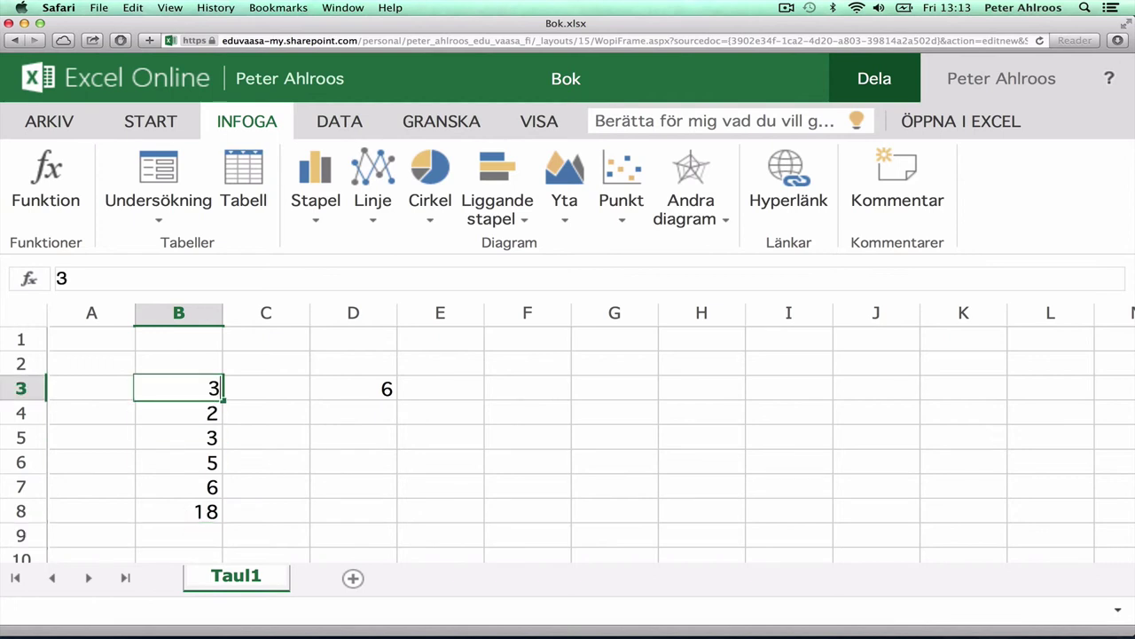
key("Tab")
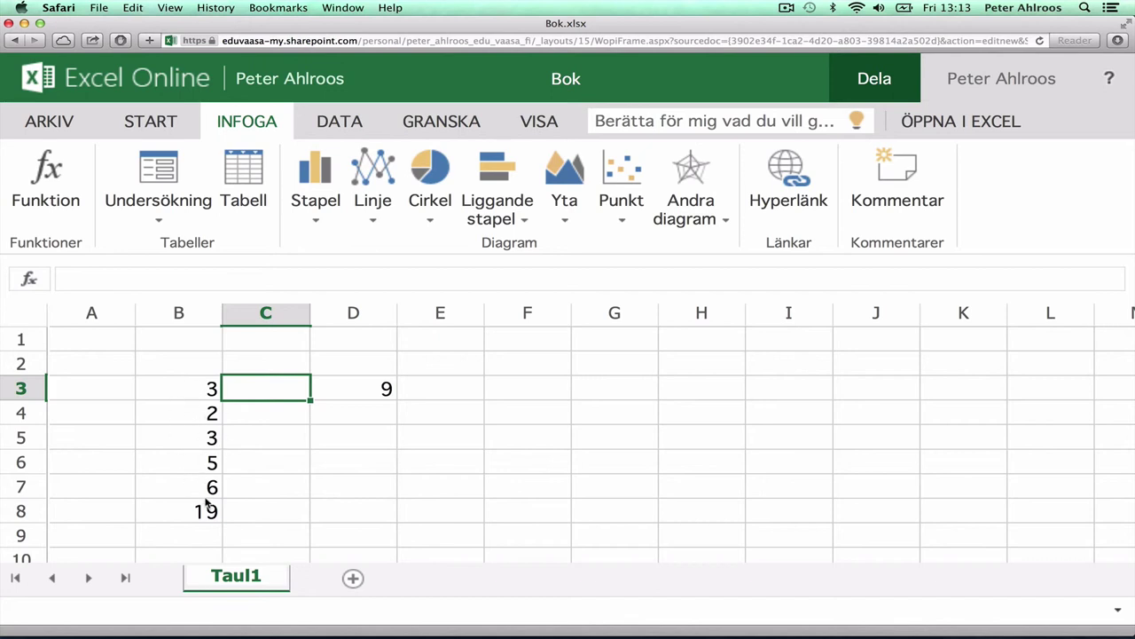
left_click(181, 541)
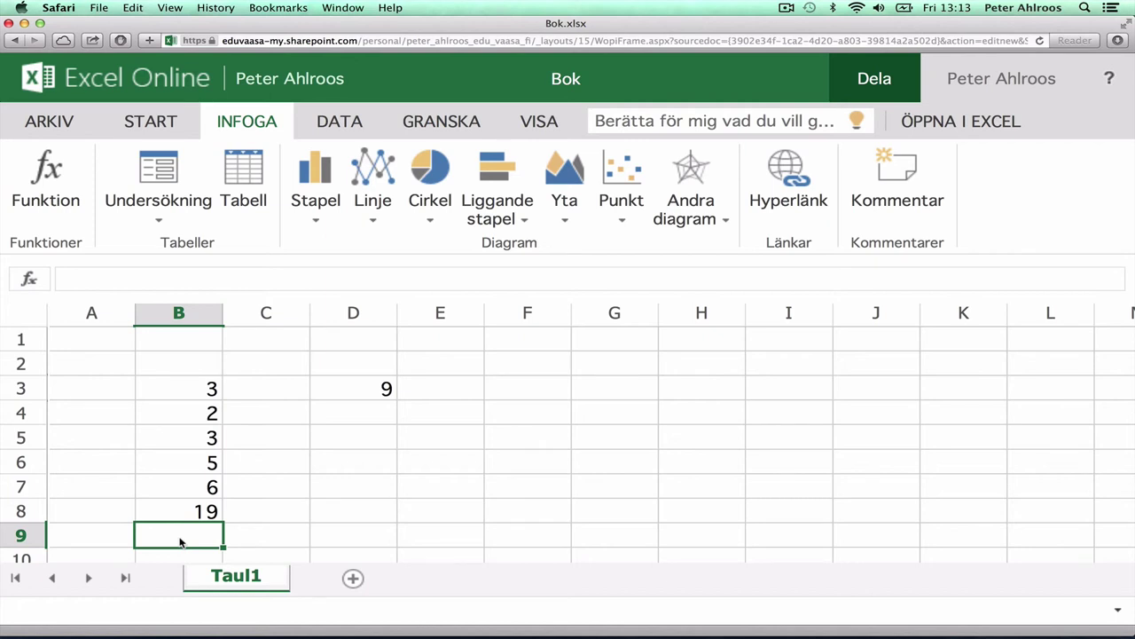
scroll(181, 543, "down", 1)
double_click(182, 530)
Step: Enter =KESKIARVO(B3:B7;D3:D6) in B9, giving an average of 4,66666
type("=")
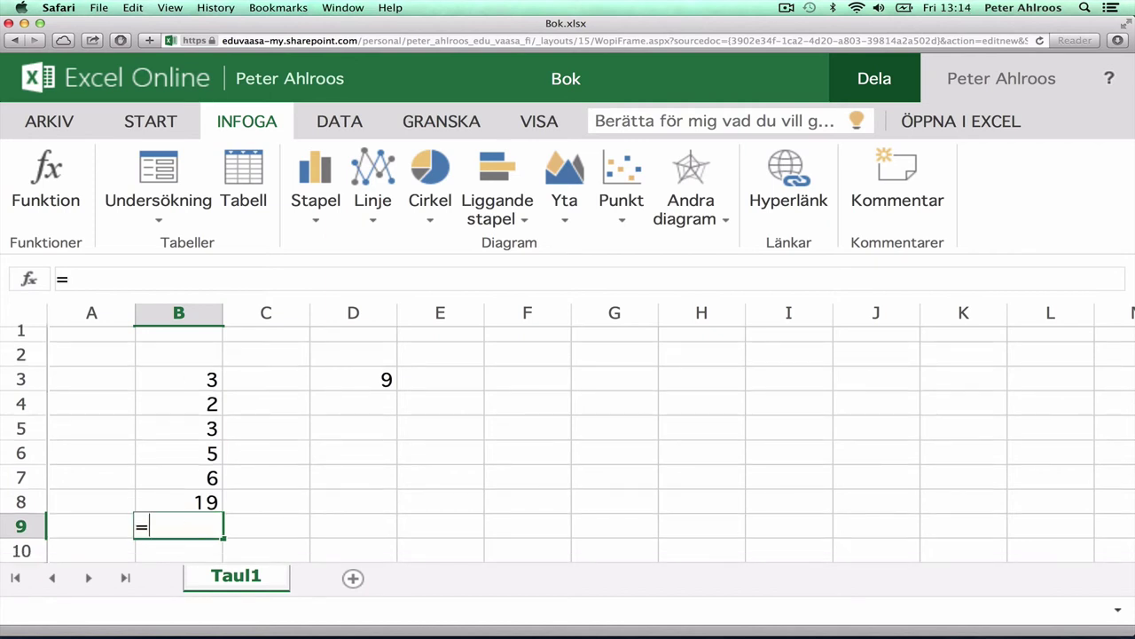
type("KES")
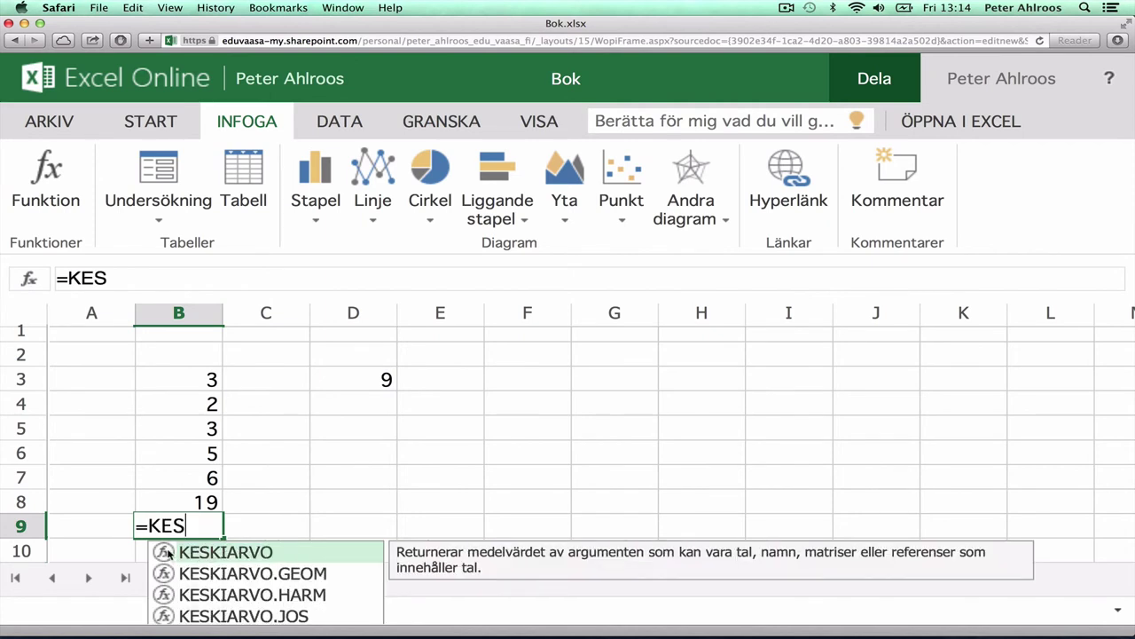
double_click(168, 554)
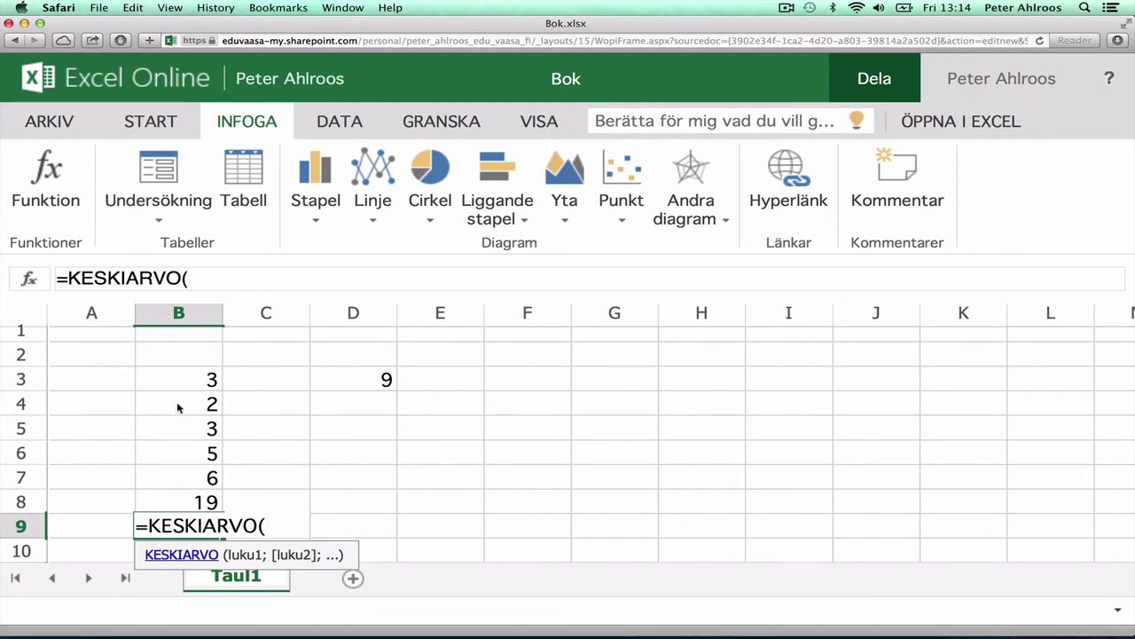
left_click_drag(187, 378, 179, 474)
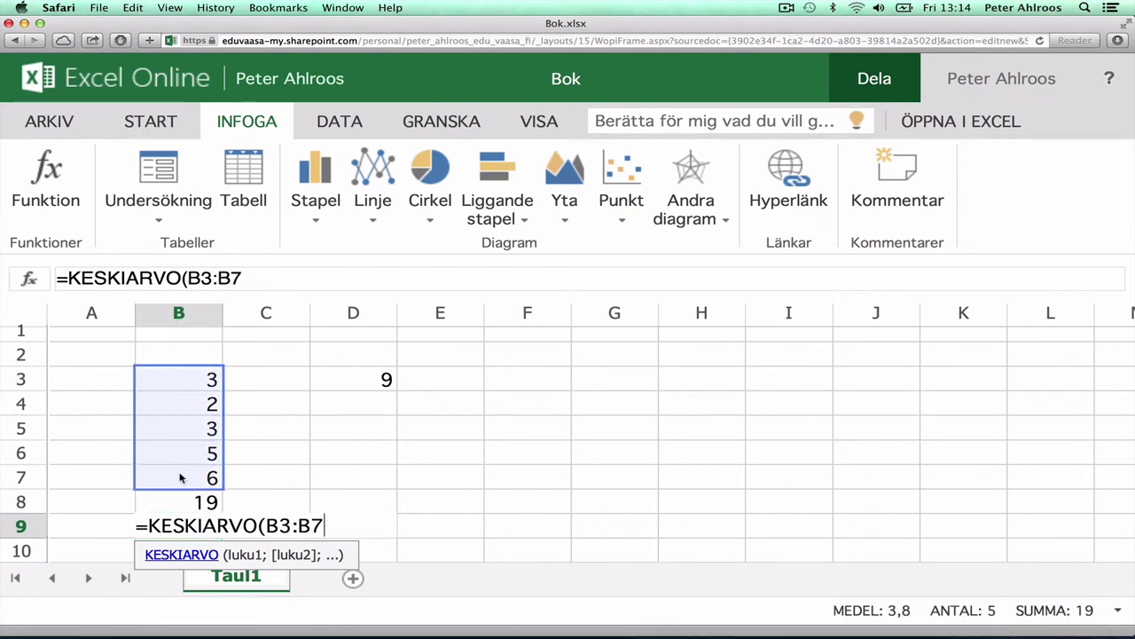
type(")")
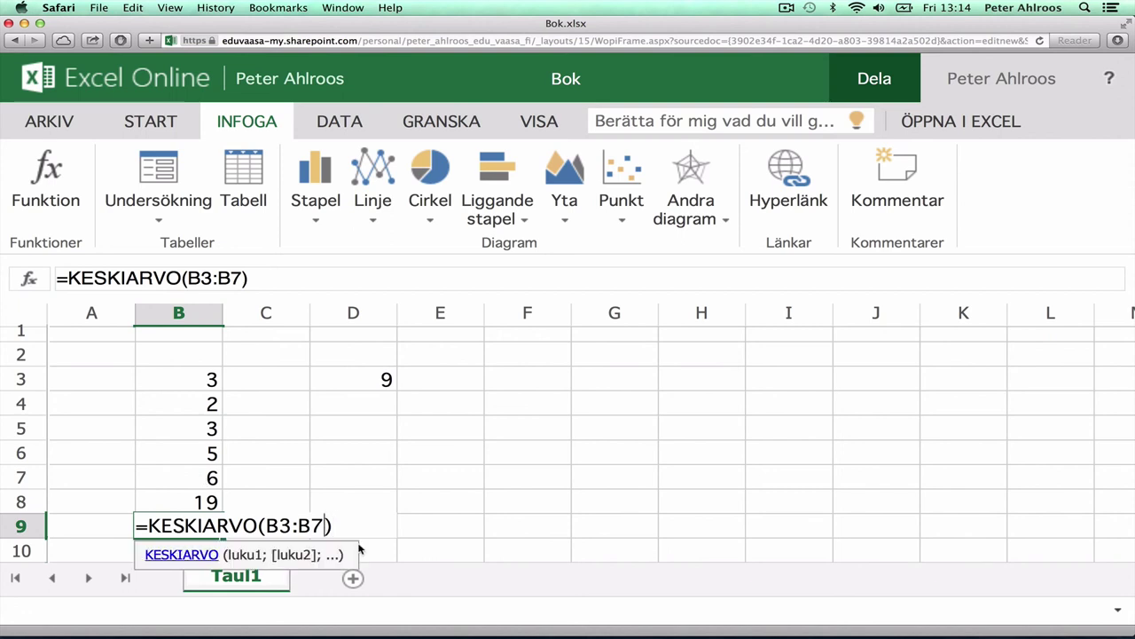
type(";")
left_click_drag(363, 376, 351, 450)
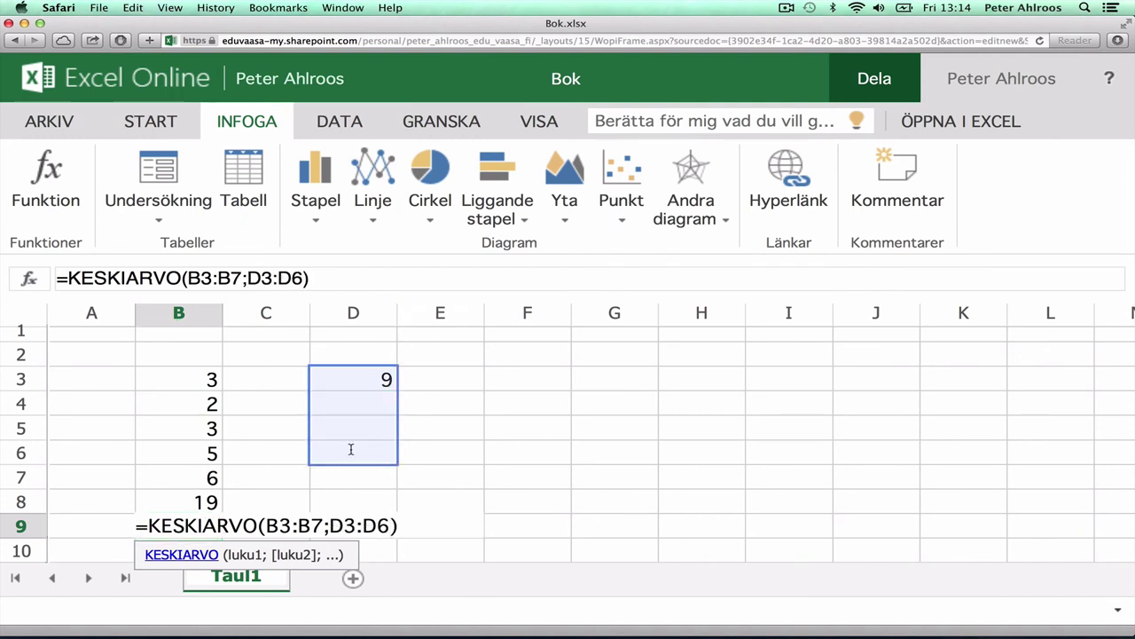
key("Return")
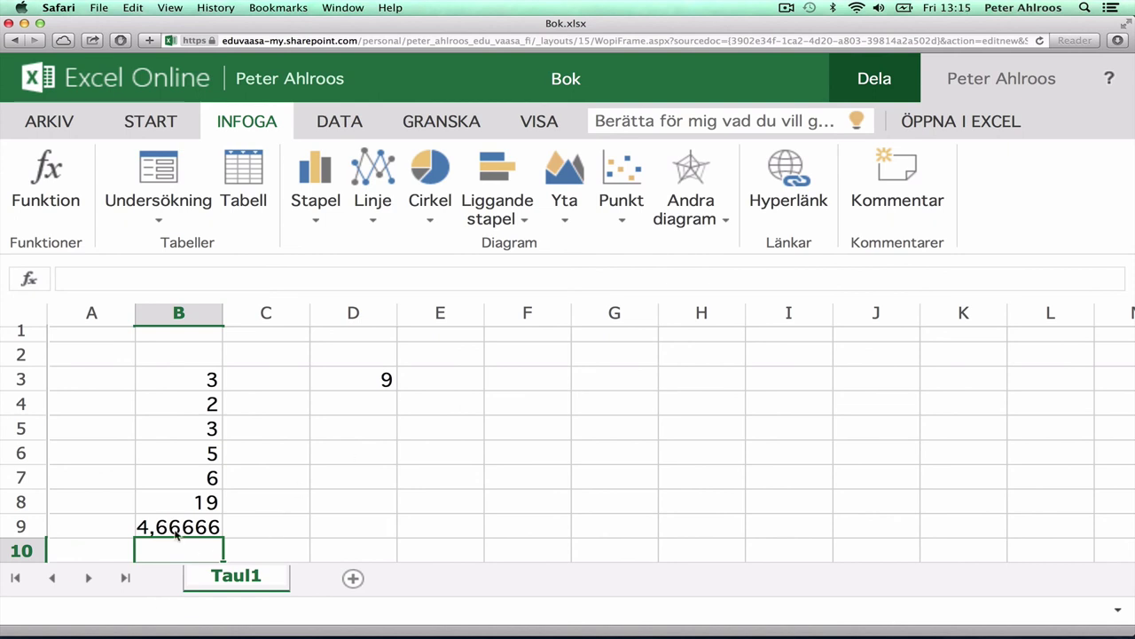
Step: Enter 2 in D4 and 5 in D5, updating the B9 average to 4,375
left_click(385, 405)
type("2")
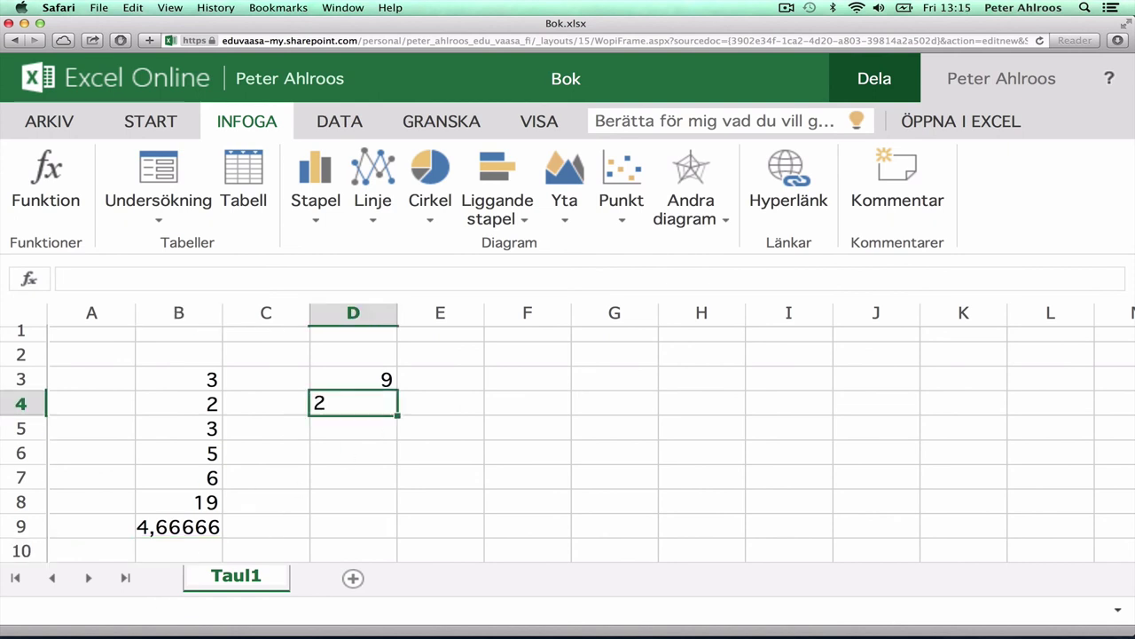
key("Tab")
left_click(366, 426)
type("5")
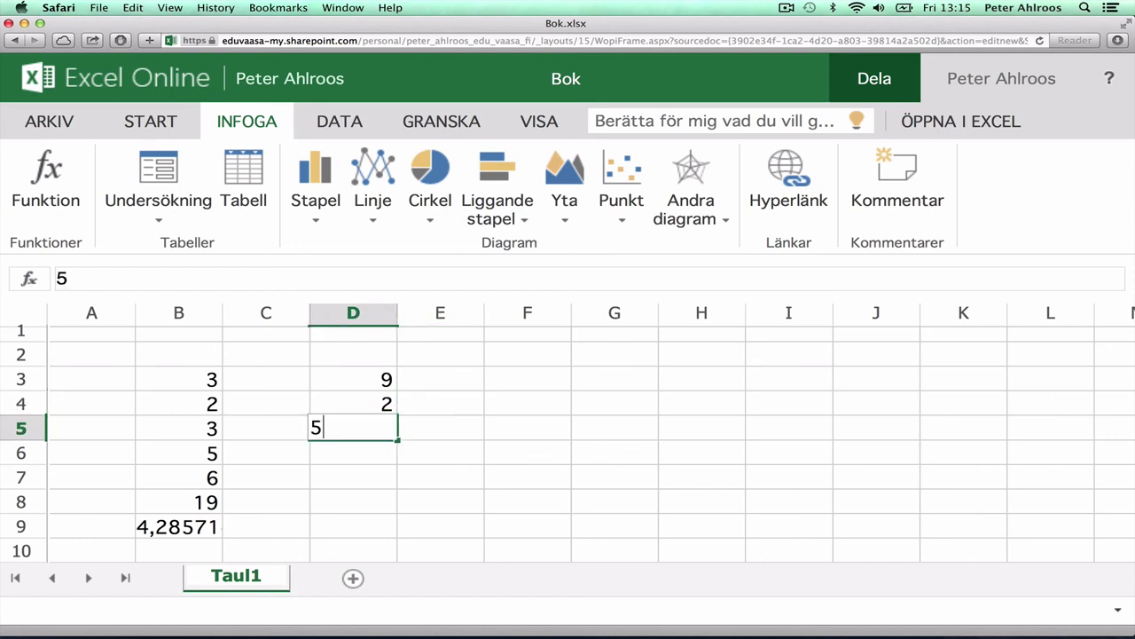
left_click(393, 472)
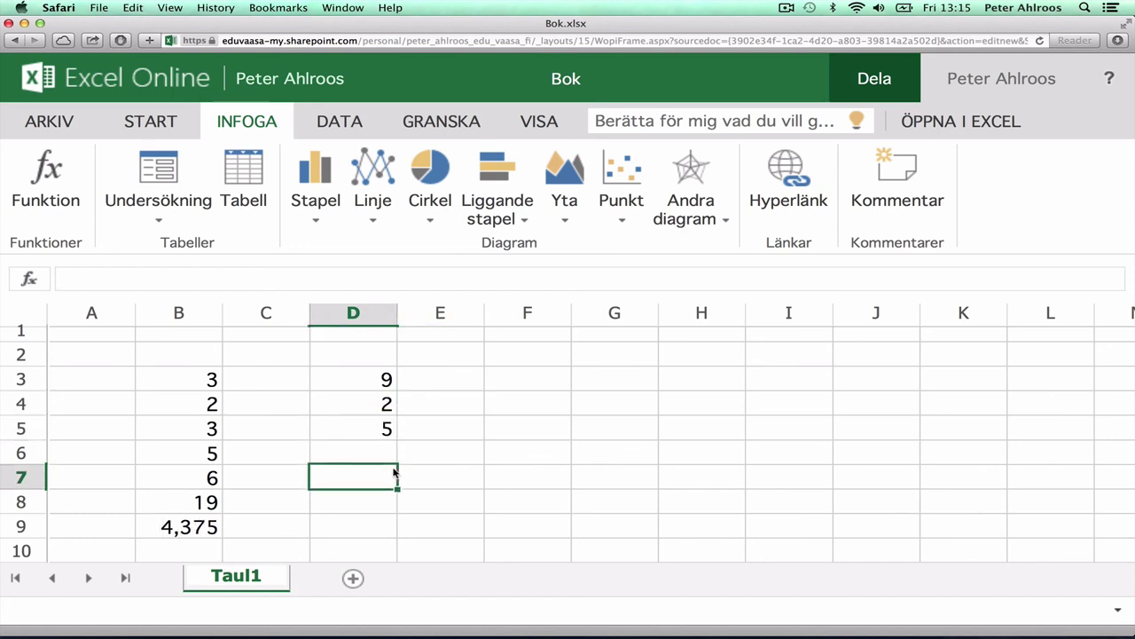